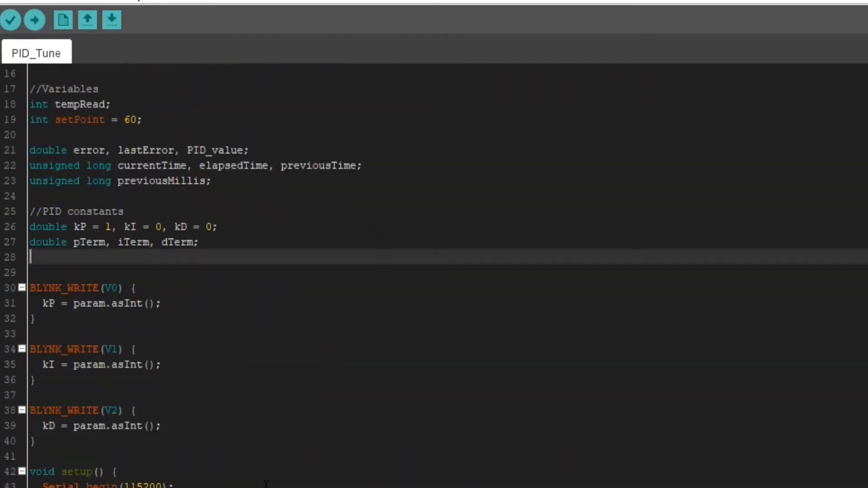
Step: Highlight the temperature-sensor read line and the error calculation on line 65
{"action": "scroll", "coordinate": [266, 465], "scroll_direction": "down", "scroll_amount": 4}
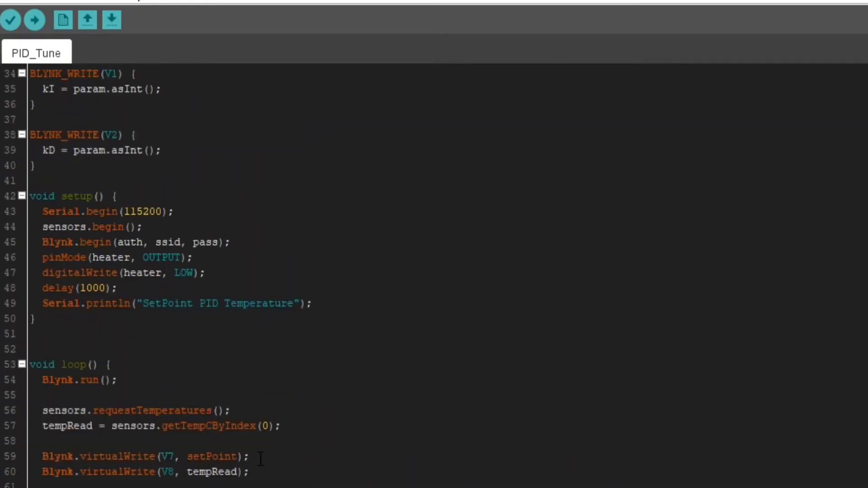
{"action": "left_click_drag", "start_coordinate": [316, 427], "coordinate": [37, 425]}
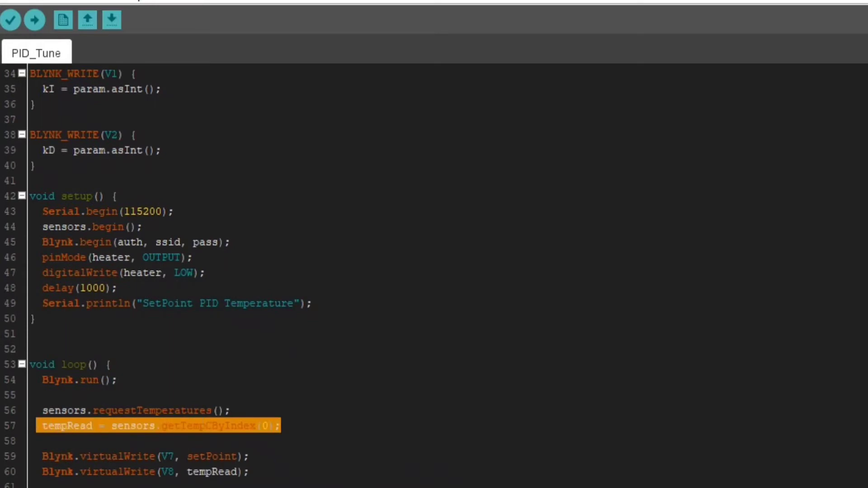
Step: Highlight the proportional term (pTerm = error) and the integral term (iTerm += error) lines
{"action": "scroll", "coordinate": [219, 455], "scroll_direction": "down", "scroll_amount": 2}
{"action": "left_click", "coordinate": [219, 456]}
{"action": "left_click_drag", "start_coordinate": [243, 457], "coordinate": [40, 456]}
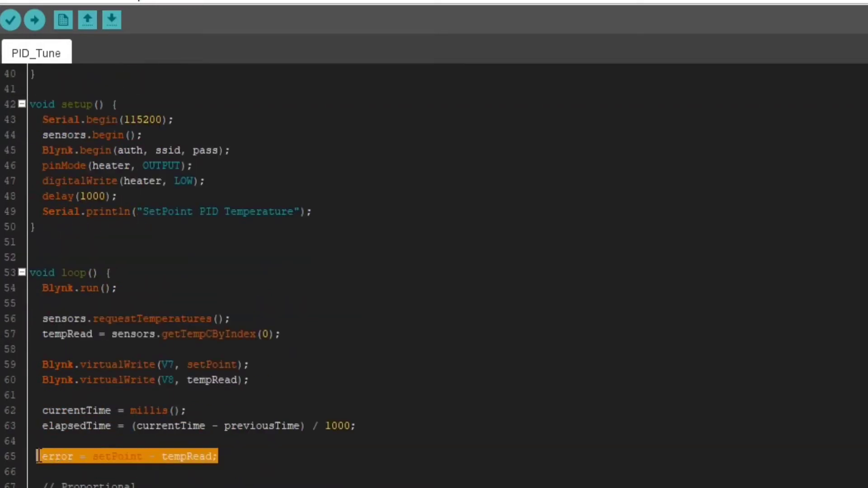
{"action": "left_click", "coordinate": [135, 457]}
Step: Highlight the dTerm calculation and PID_value on lines 80 and 83, ending at the setPoint print
{"action": "scroll", "coordinate": [259, 353], "scroll_direction": "down", "scroll_amount": 3}
{"action": "left_click", "coordinate": [259, 352]}
{"action": "left_click_drag", "start_coordinate": [145, 352], "coordinate": [43, 353]}
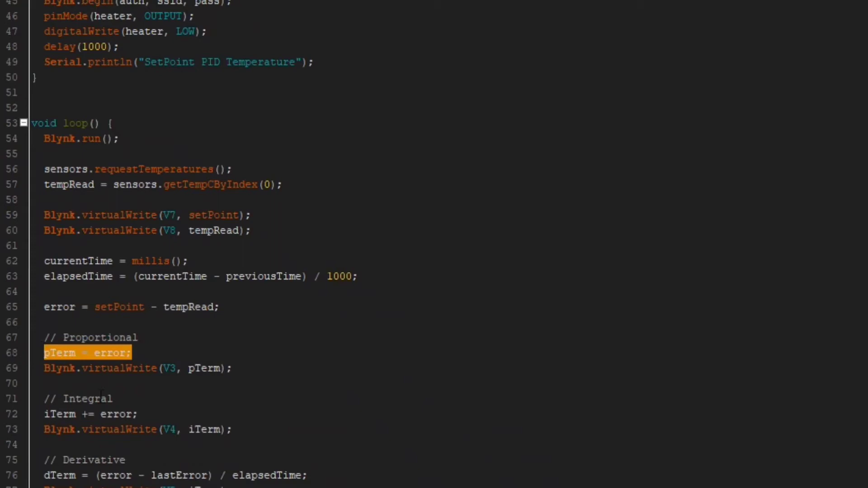
{"action": "left_click", "coordinate": [189, 410]}
{"action": "left_click_drag", "start_coordinate": [141, 414], "coordinate": [43, 414]}
{"action": "scroll", "coordinate": [180, 339], "scroll_direction": "down", "scroll_amount": 3}
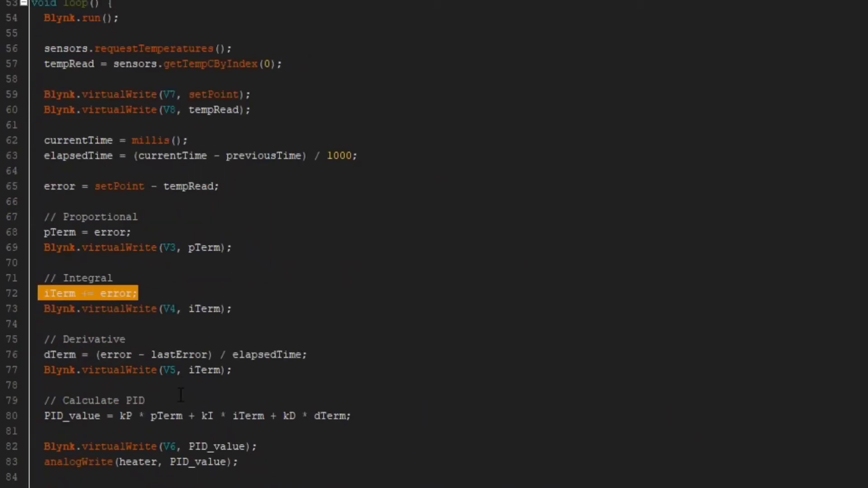
{"action": "left_click", "coordinate": [181, 339]}
{"action": "left_click_drag", "start_coordinate": [322, 355], "coordinate": [120, 357]}
{"action": "left_click", "coordinate": [277, 370]}
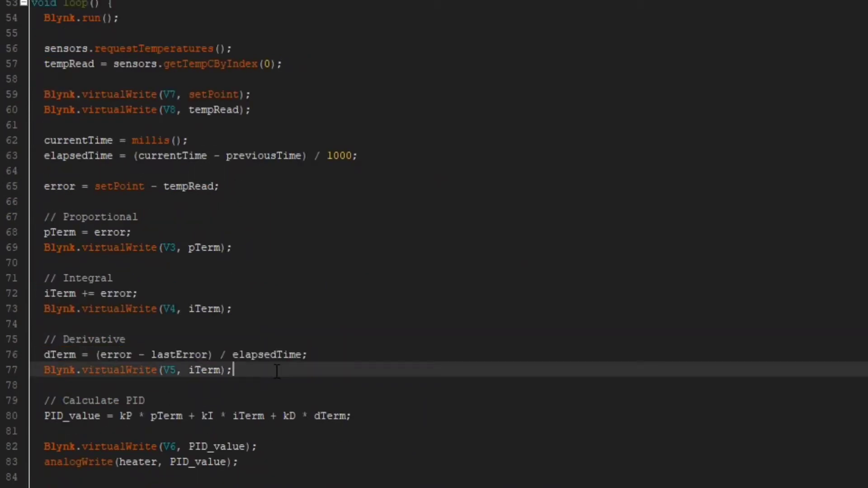
{"action": "double_click", "coordinate": [72, 415]}
{"action": "left_click", "coordinate": [135, 430]}
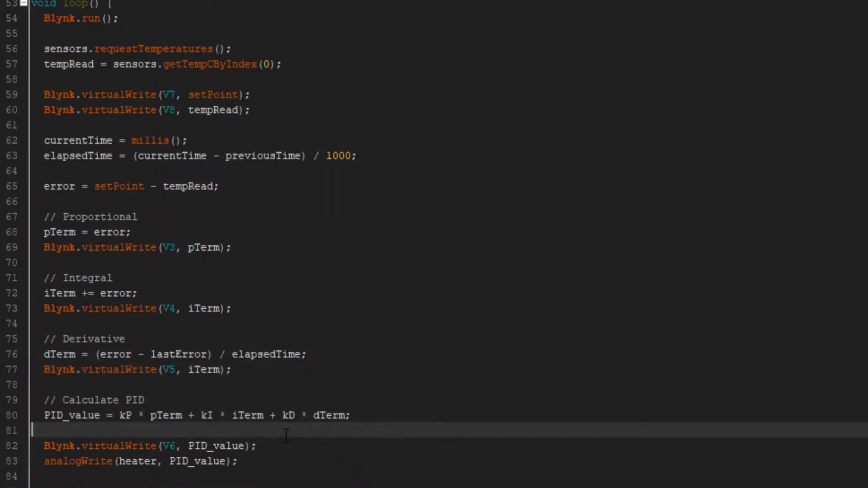
{"action": "left_click", "coordinate": [195, 461]}
{"action": "double_click", "coordinate": [180, 436]}
{"action": "left_click", "coordinate": [244, 463]}
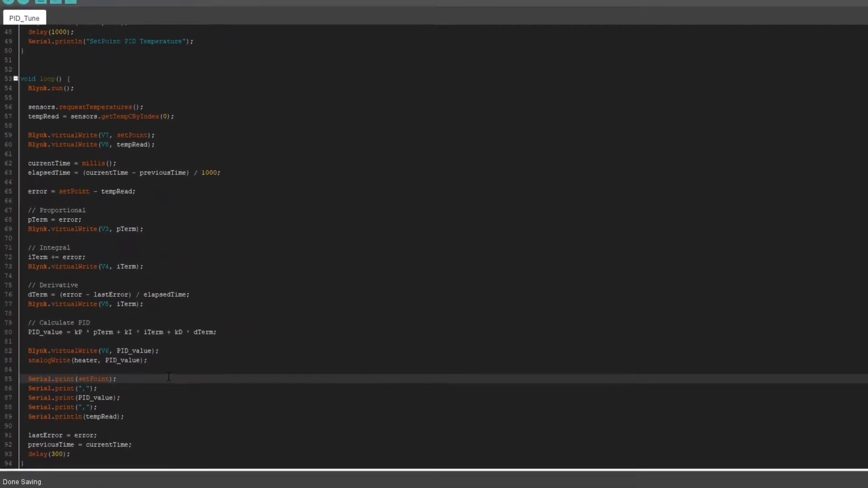
Step: Compile and upload the PID_Tune sketch to the board
{"action": "left_click", "coordinate": [22, 10]}
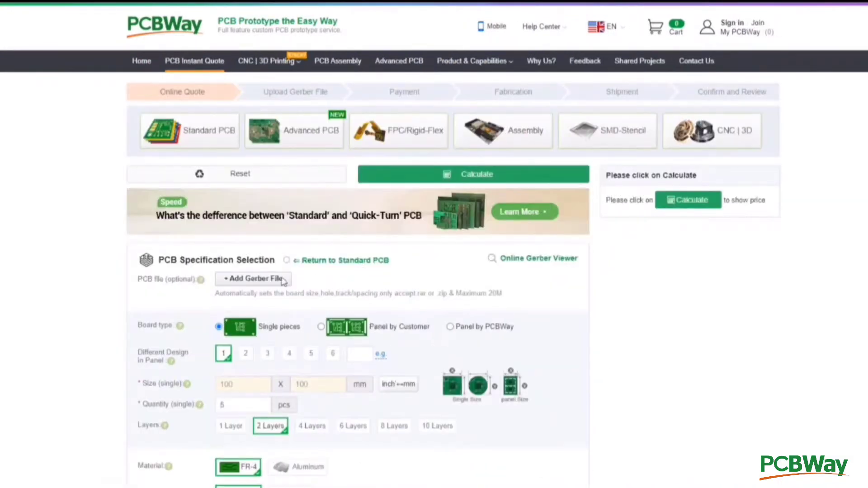
Step: Attach Gerber_PCB V.2.zip, set the solder mask to black, and add the board to the cart
{"action": "left_click", "coordinate": [264, 279]}
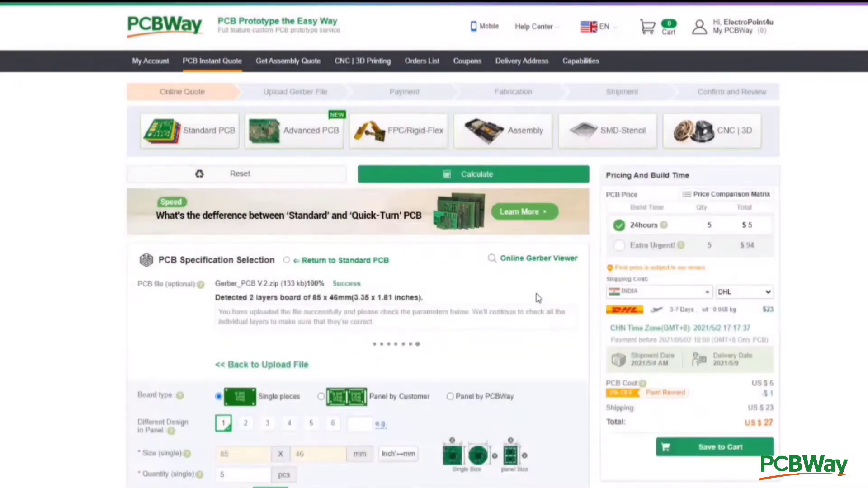
{"action": "scroll", "coordinate": [538, 297], "scroll_direction": "down", "scroll_amount": 6}
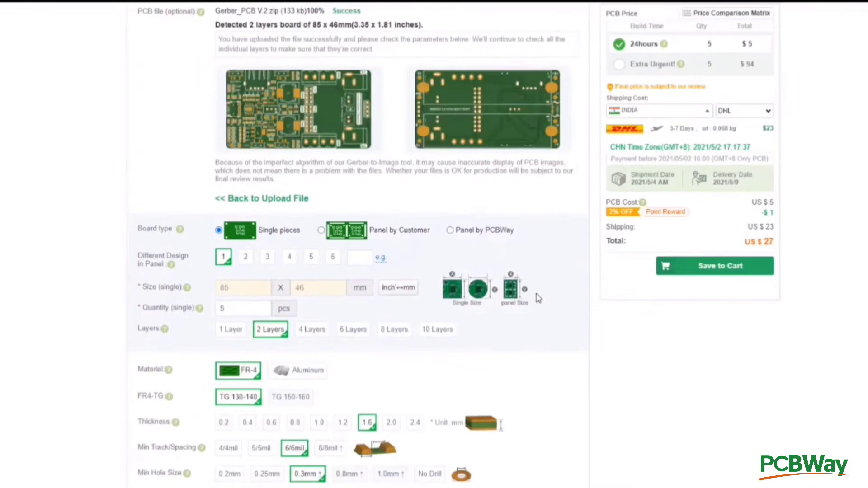
{"action": "scroll", "coordinate": [538, 298], "scroll_direction": "down", "scroll_amount": 4}
{"action": "left_click", "coordinate": [436, 336]}
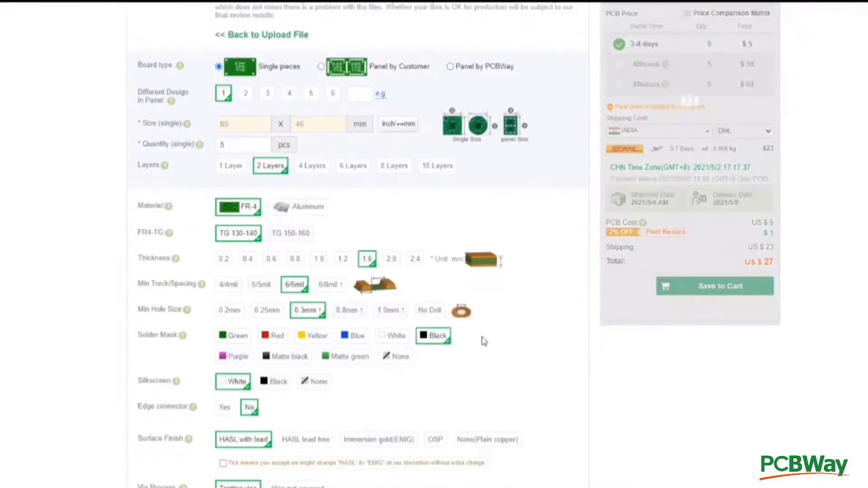
{"action": "scroll", "coordinate": [519, 329], "scroll_direction": "up", "scroll_amount": 4}
{"action": "scroll", "coordinate": [518, 329], "scroll_direction": "up", "scroll_amount": 1}
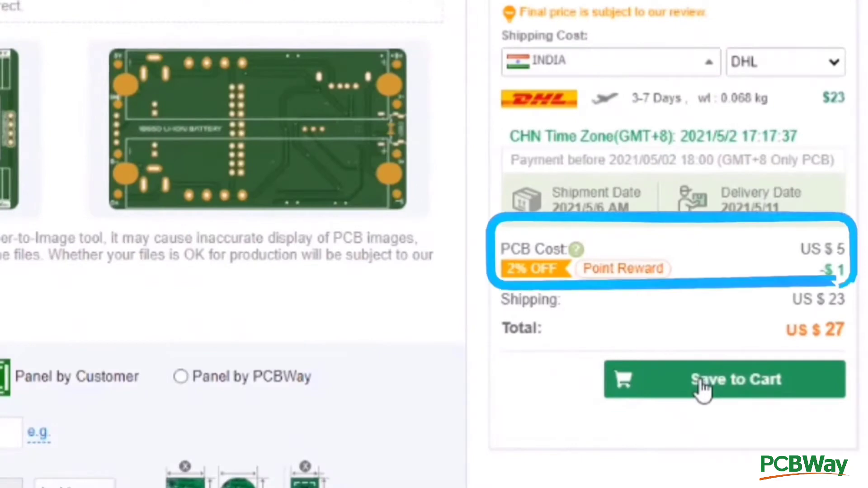
{"action": "left_click", "coordinate": [702, 390]}
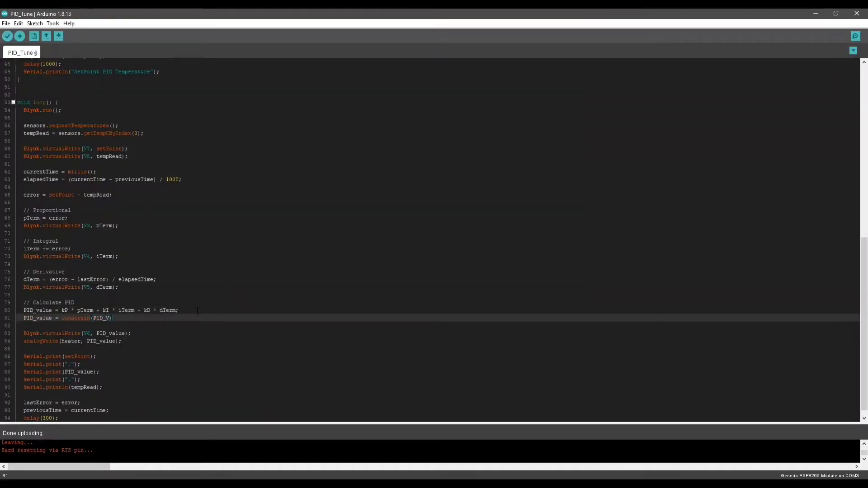
Step: Finish the PID_value = constrain(PID_value, 0, 255); line and open the Serial Plotter
{"action": "type", "text": "55);"}
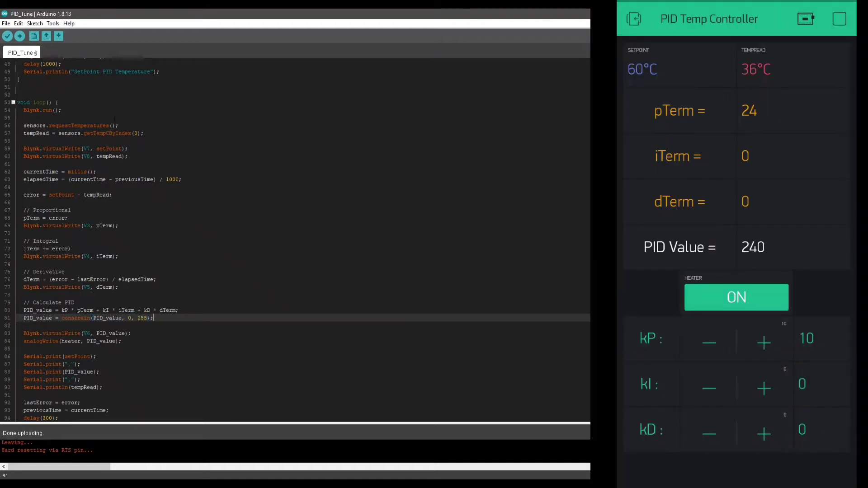
{"action": "left_click", "coordinate": [53, 23]}
{"action": "left_click", "coordinate": [73, 84]}
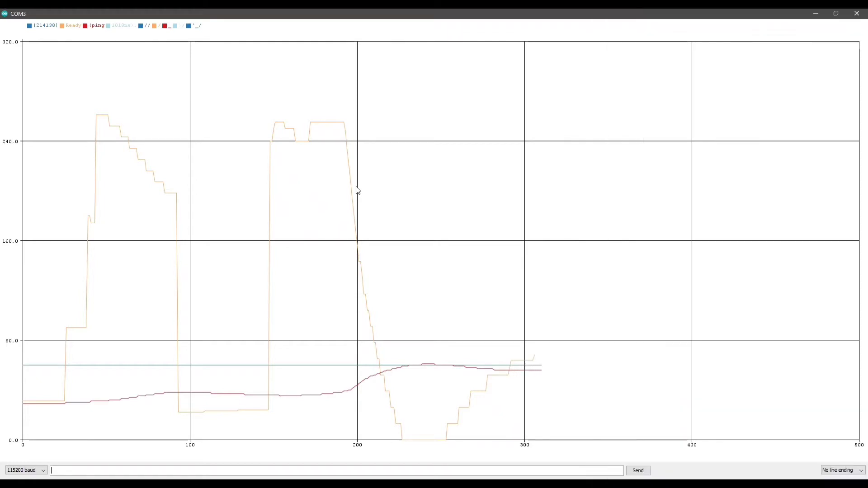
Step: Start an if() condition around the iTerm accumulation and upload the revised sketch
{"action": "left_click", "coordinate": [92, 257]}
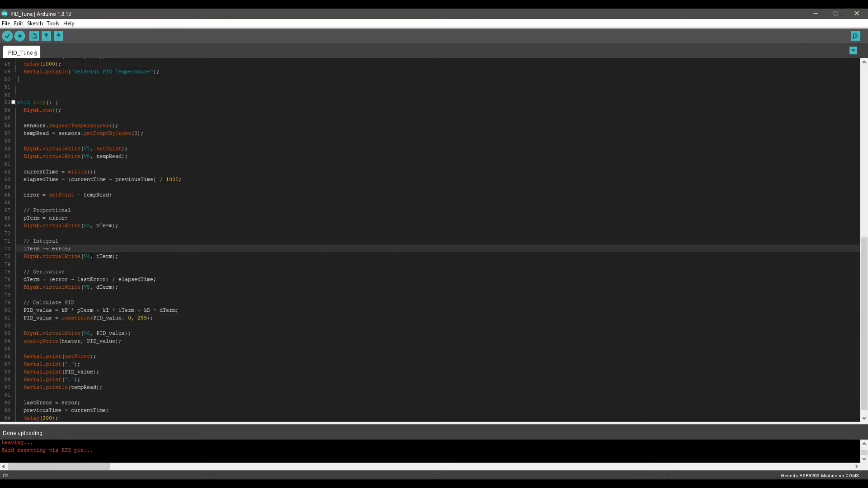
{"action": "type", "text": "it"}
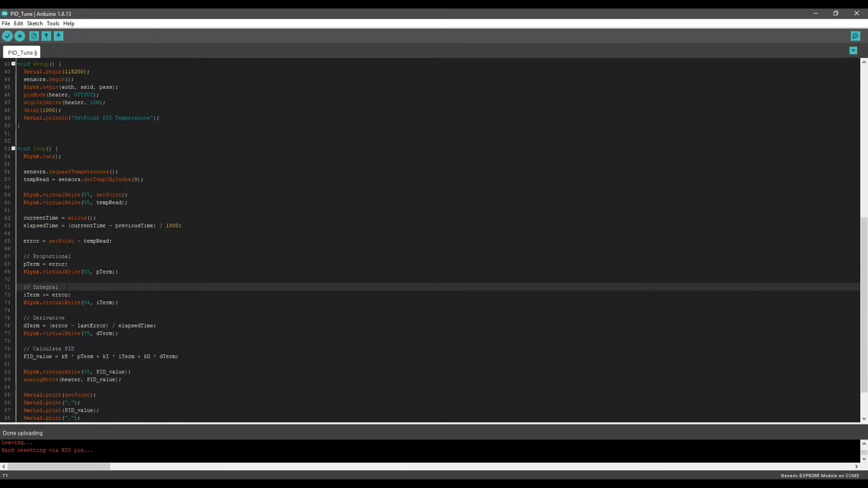
{"action": "key", "text": "Return"}
{"action": "type", "text": "if()"}
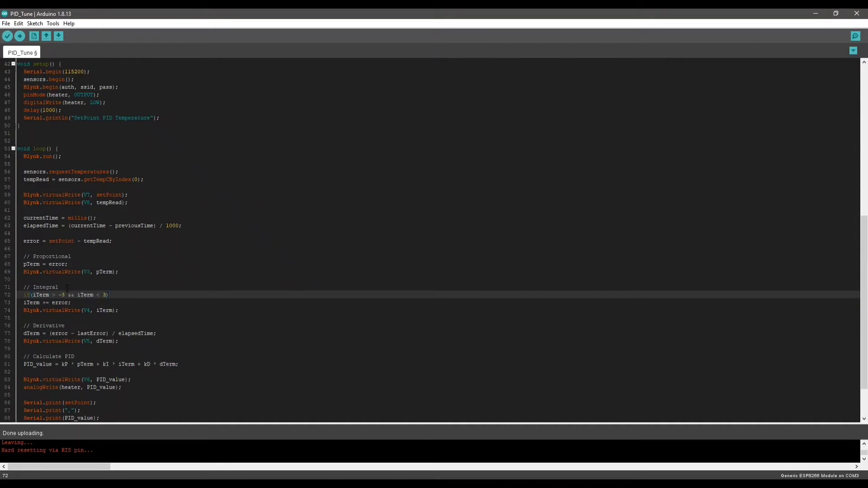
{"action": "key", "text": "ctrl+u"}
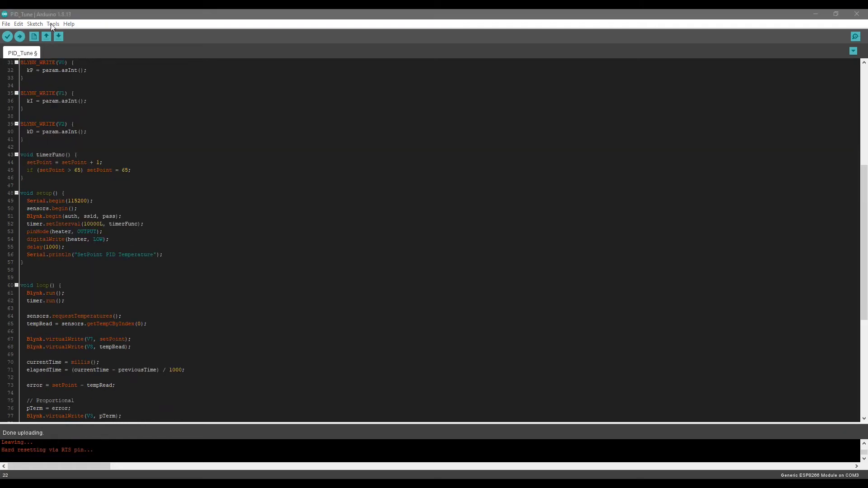
Step: Upload the sketch with the setpoint capped at 65
{"action": "key", "text": "ctrl+shift+l"}
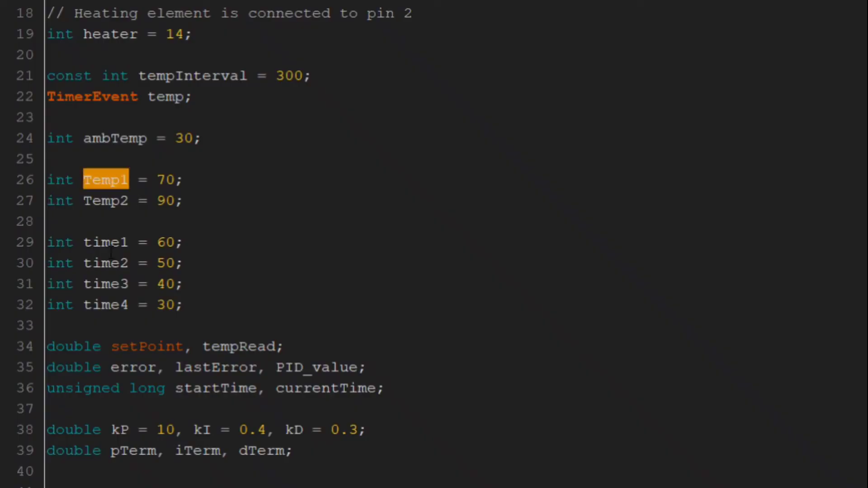
Step: Highlight the four stage time calculations on lines 73–76
{"action": "scroll", "coordinate": [115, 304], "scroll_direction": "down", "scroll_amount": 14}
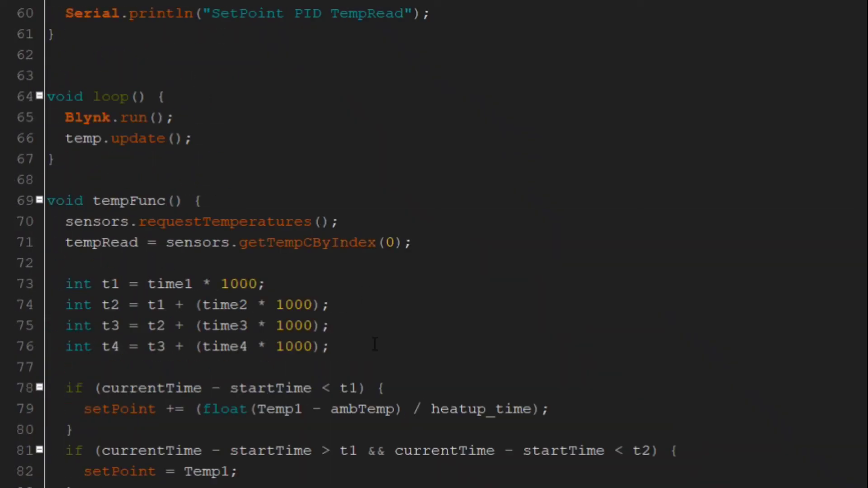
{"action": "left_click_drag", "start_coordinate": [374, 343], "coordinate": [373, 267]}
{"action": "left_click", "coordinate": [439, 291]}
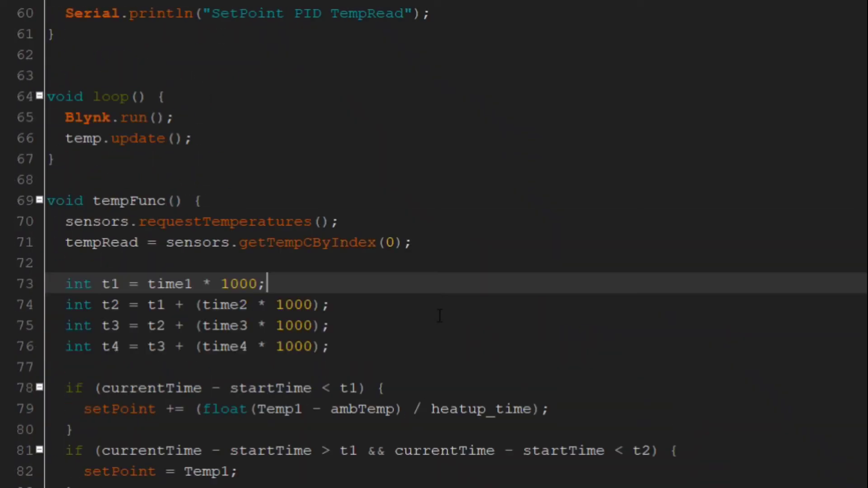
{"action": "scroll", "coordinate": [440, 316], "scroll_direction": "down", "scroll_amount": 3}
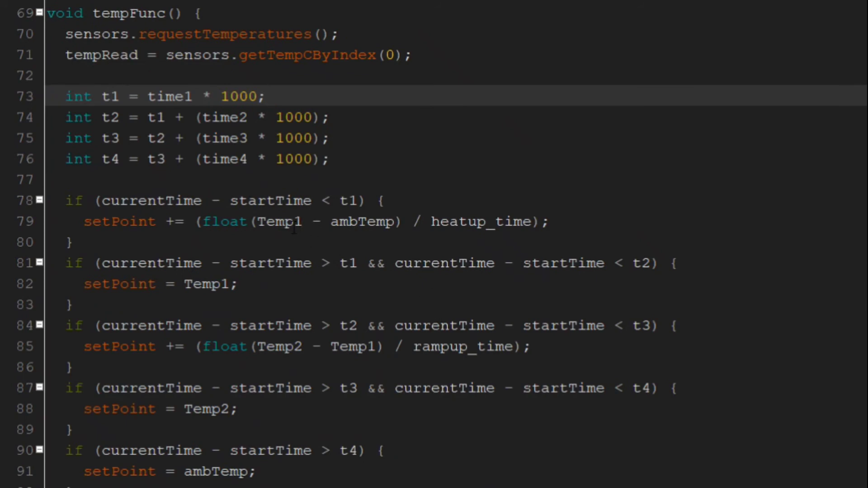
Step: Highlight Temp1, ambTemp, heatup_time, Temp2 and rampup_time in the ramp formulas on lines 79 and 85
{"action": "double_click", "coordinate": [293, 227]}
{"action": "double_click", "coordinate": [370, 222]}
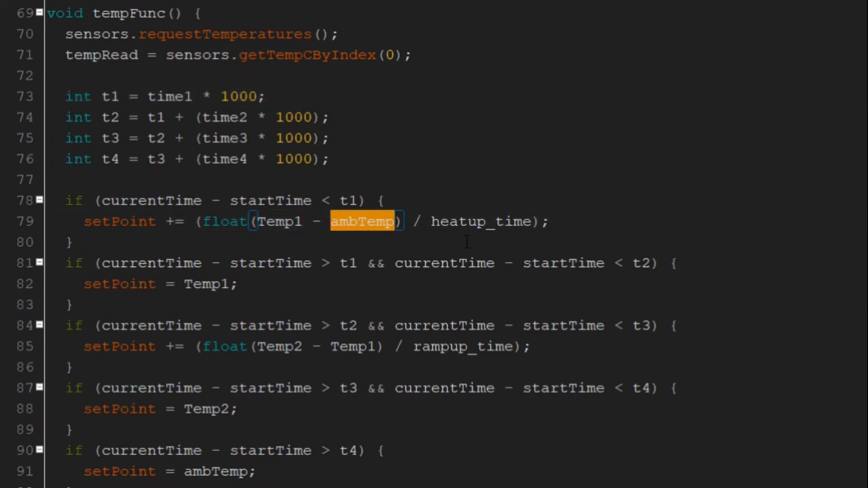
{"action": "left_click", "coordinate": [487, 222]}
{"action": "double_click", "coordinate": [487, 222]}
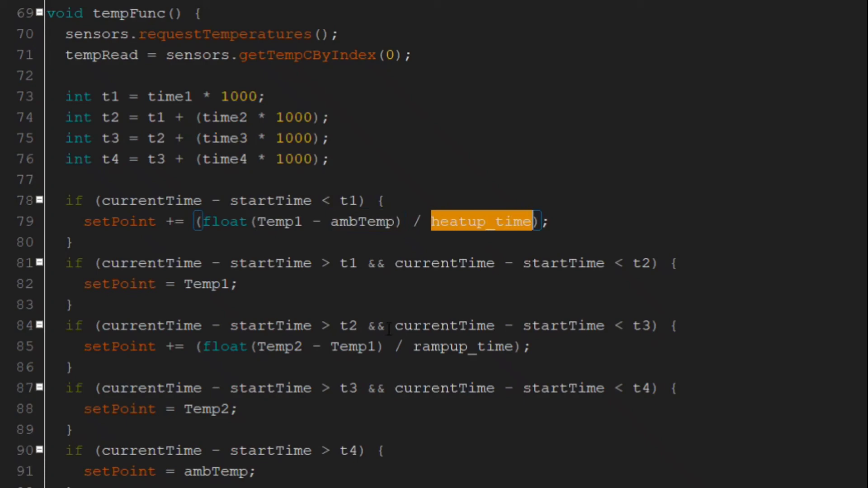
{"action": "double_click", "coordinate": [274, 348]}
{"action": "double_click", "coordinate": [357, 347]}
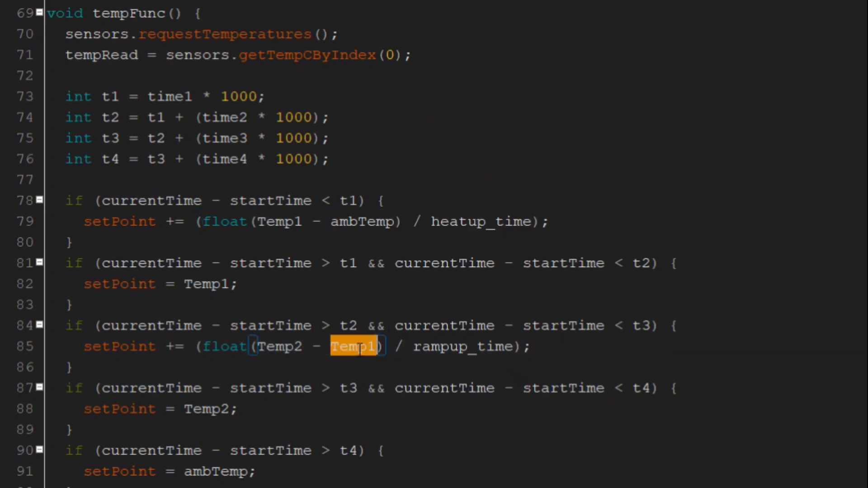
{"action": "double_click", "coordinate": [463, 347]}
{"action": "left_click", "coordinate": [633, 337]}
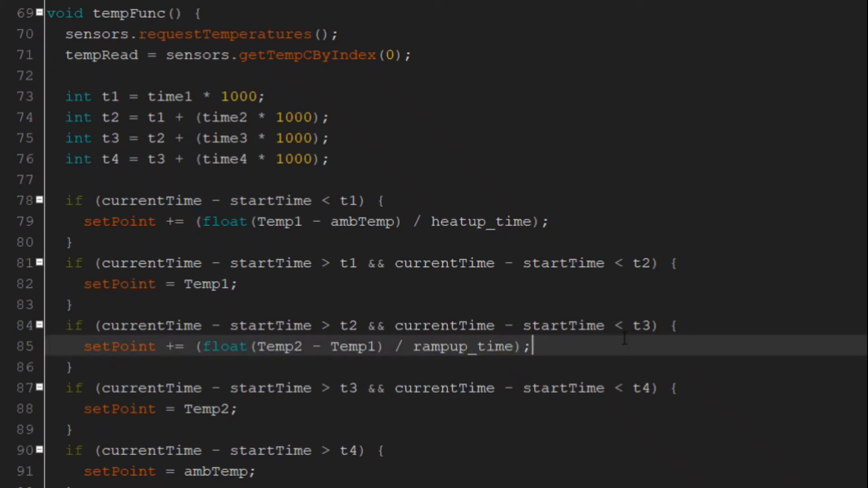
{"action": "scroll", "coordinate": [472, 438], "scroll_direction": "down", "scroll_amount": 1}
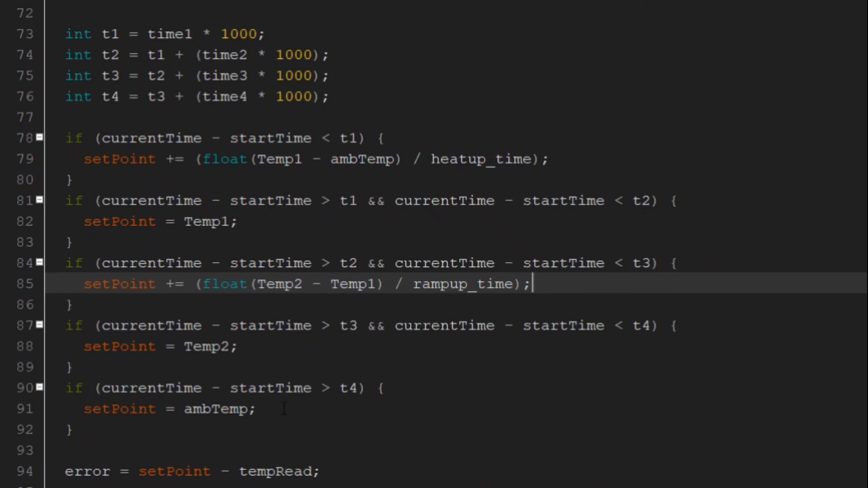
{"action": "scroll", "coordinate": [336, 437], "scroll_direction": "down", "scroll_amount": 7}
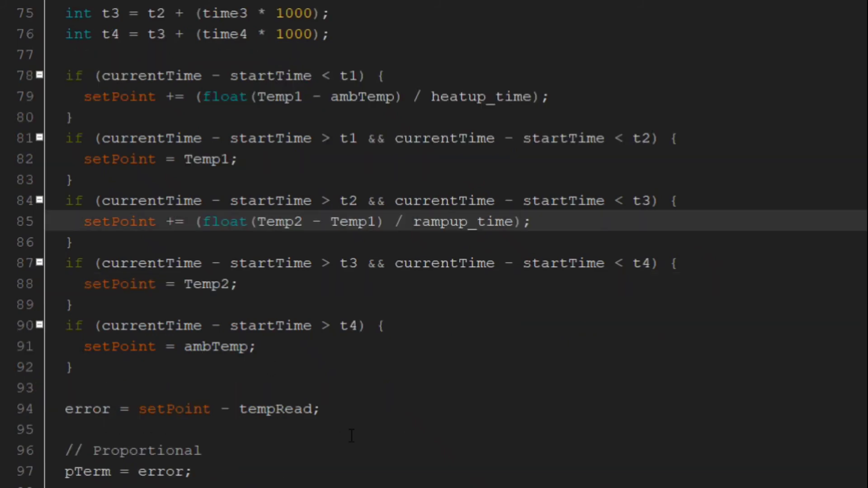